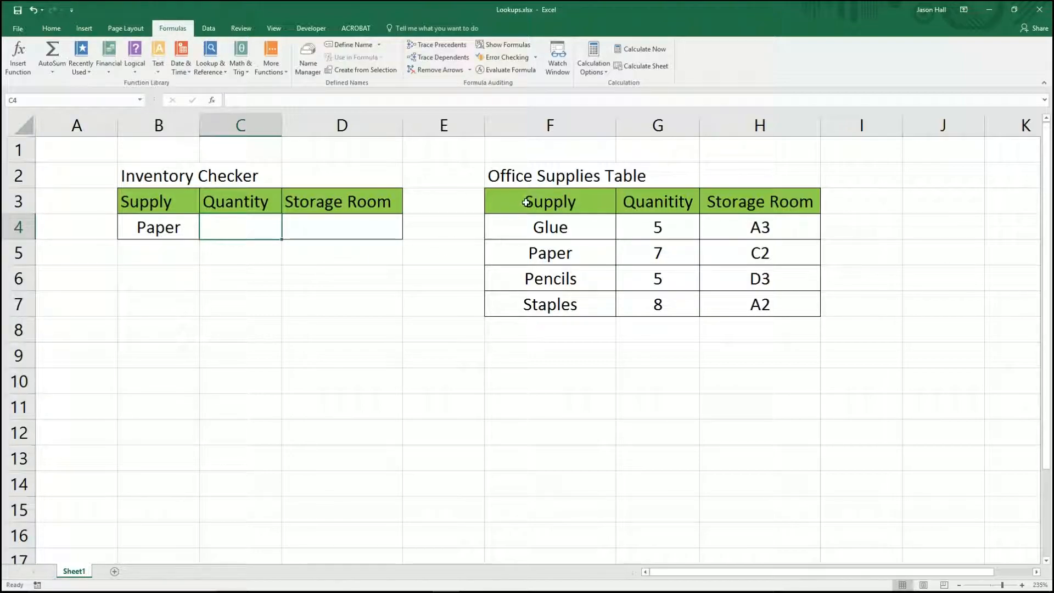
left_click_drag(544, 207, 762, 305)
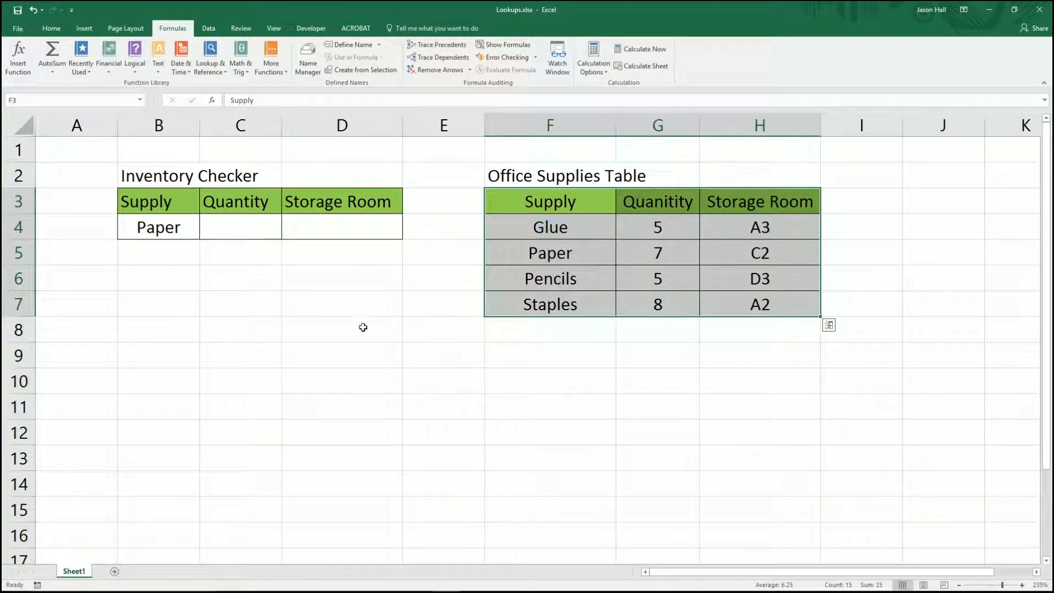
left_click(162, 185)
left_click_drag(159, 192, 349, 220)
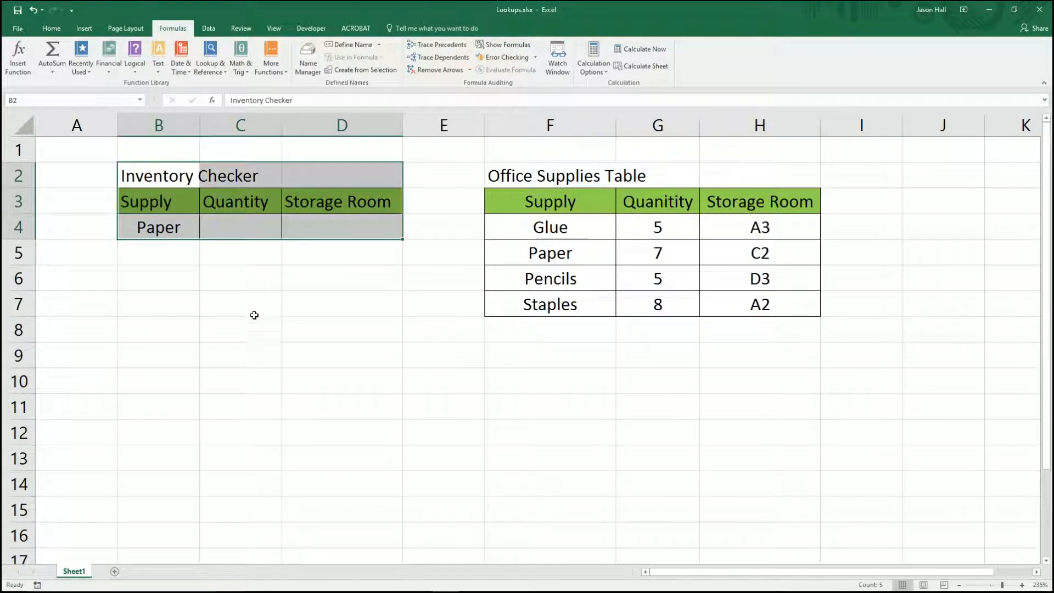
left_click(159, 227)
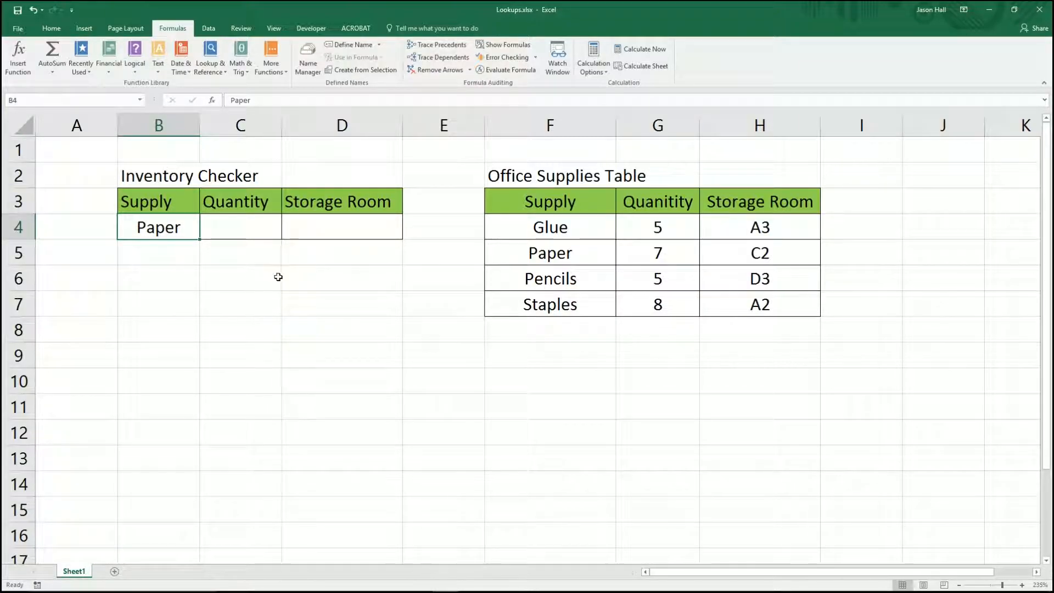
left_click(255, 232)
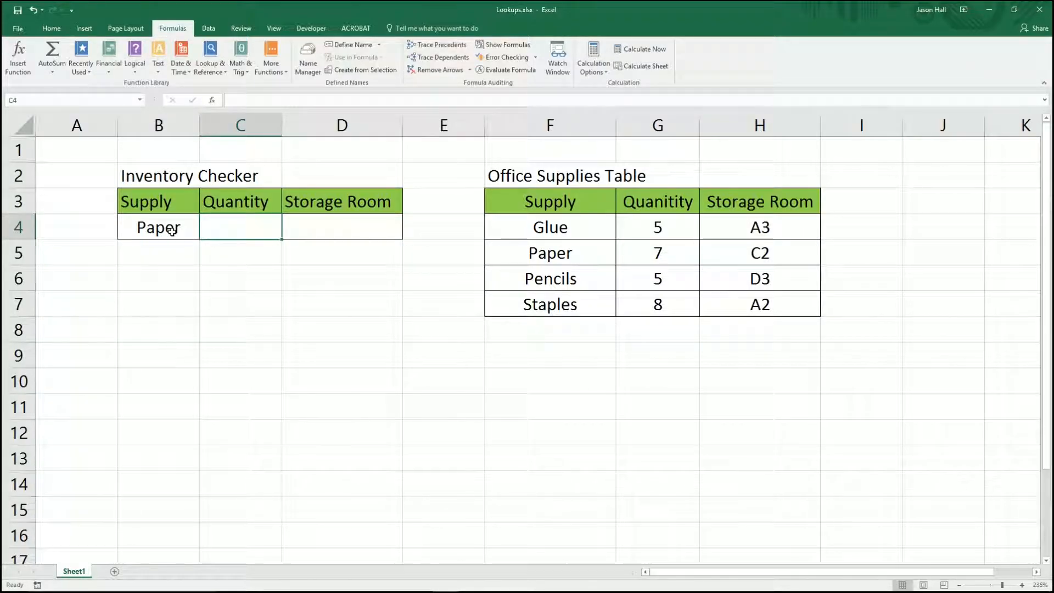
left_click(372, 230)
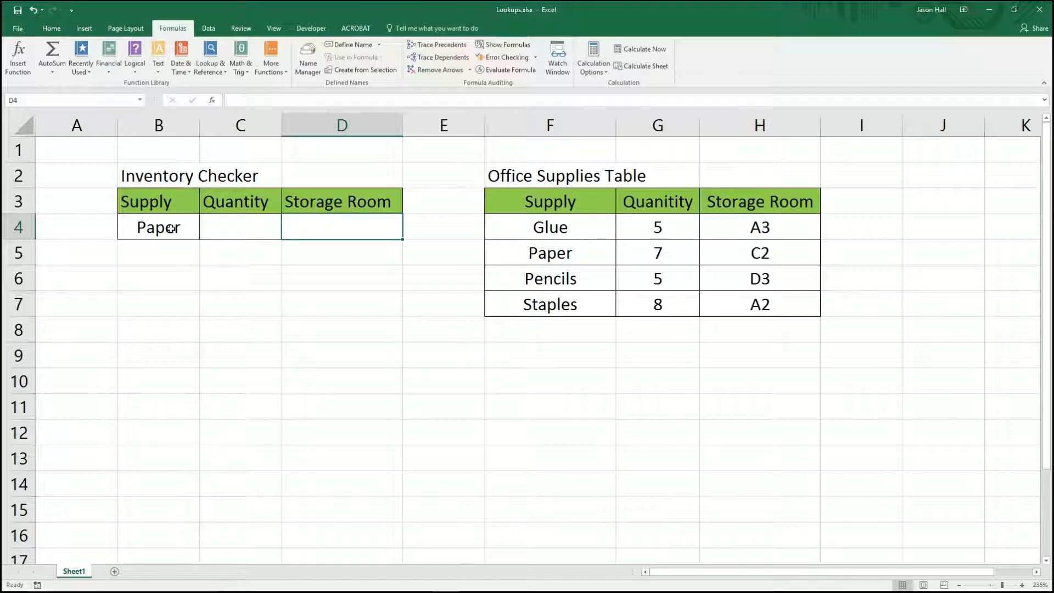
Step: Start a VLOOKUP function in the Inventory Checker's Quantity cell C4, using B4 as the lookup value
left_click(233, 228)
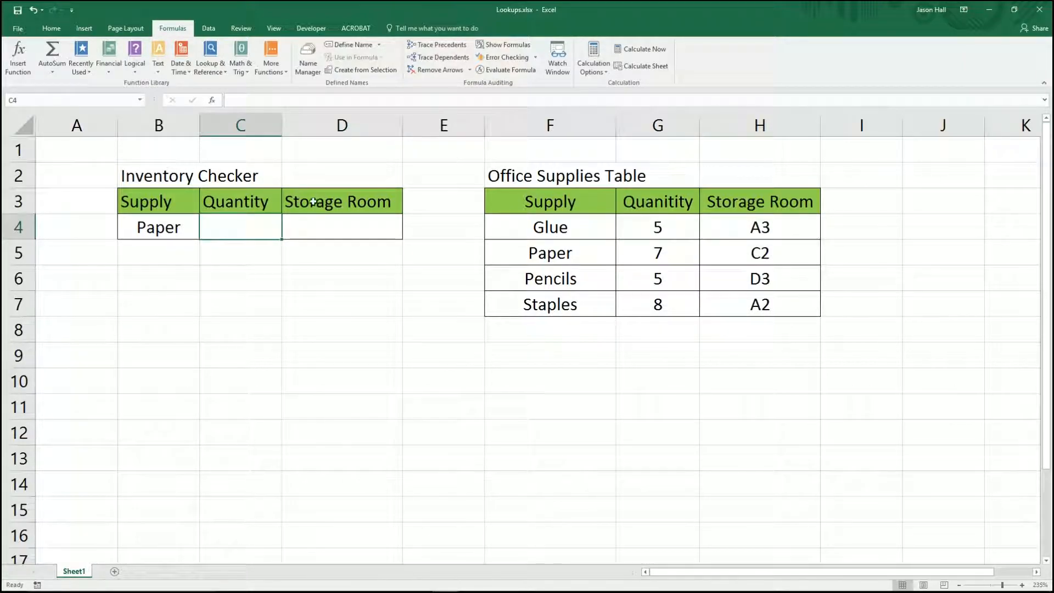
left_click(213, 65)
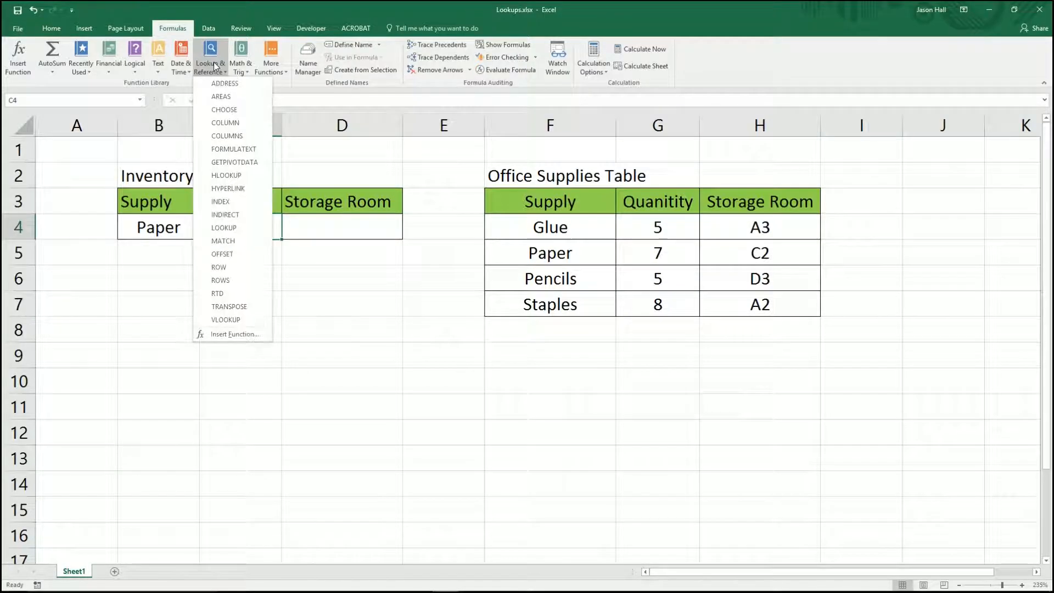
left_click(244, 321)
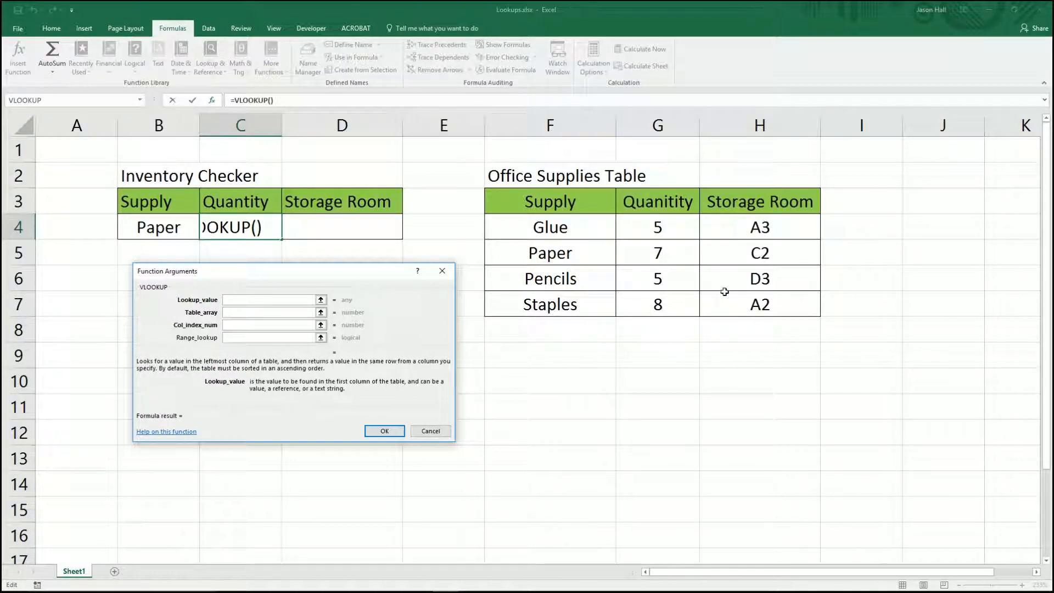
left_click(249, 311)
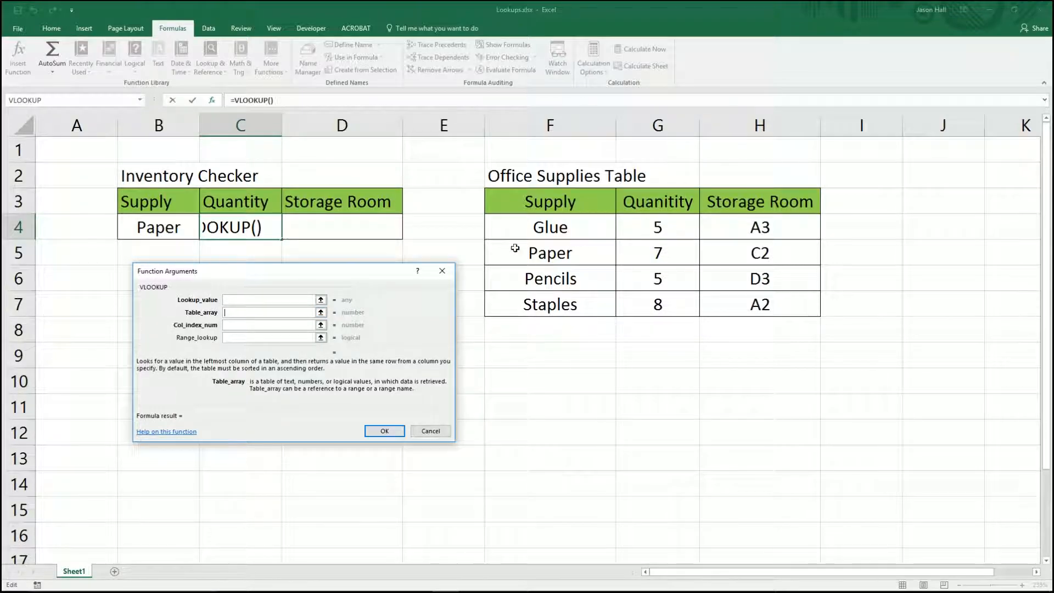
left_click(257, 325)
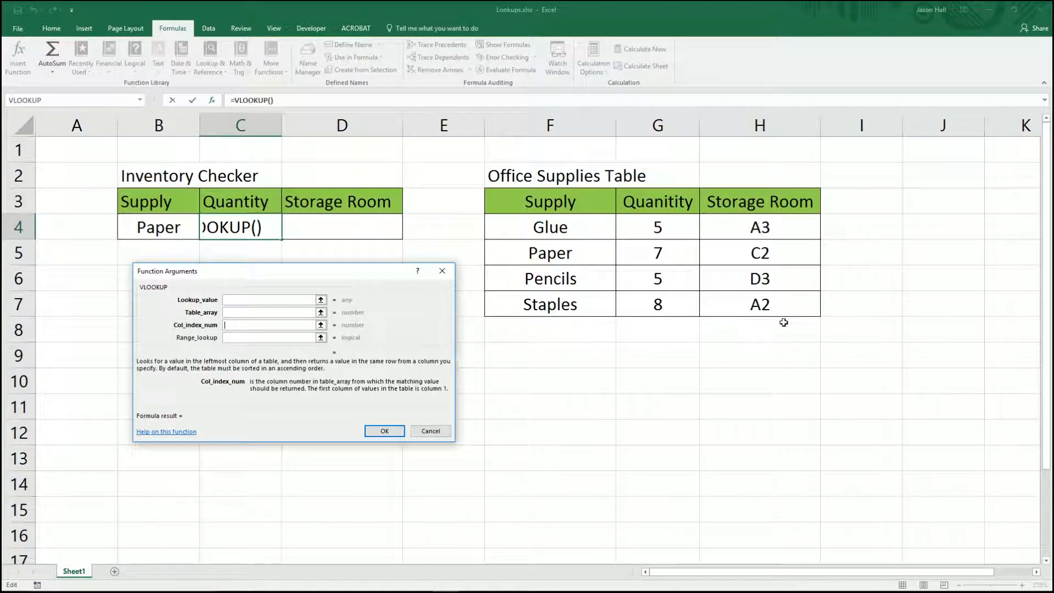
left_click(280, 338)
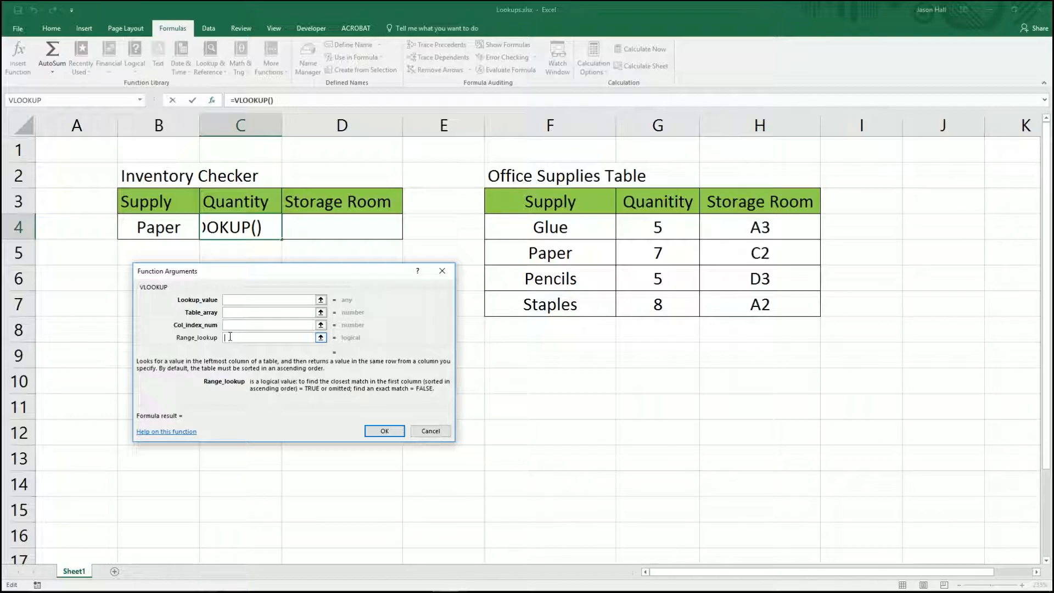
left_click(230, 301)
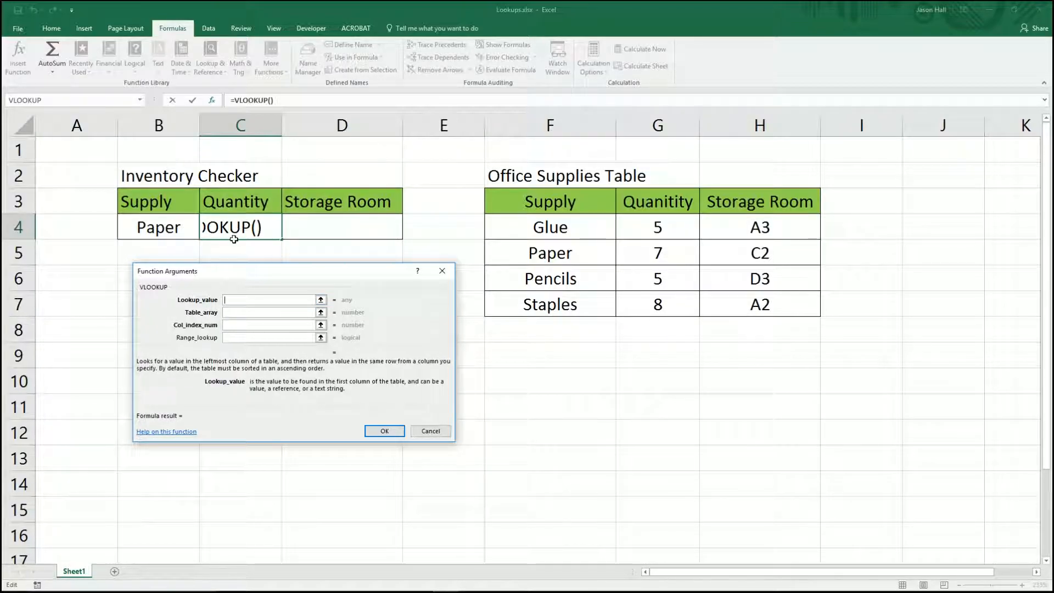
left_click(150, 229)
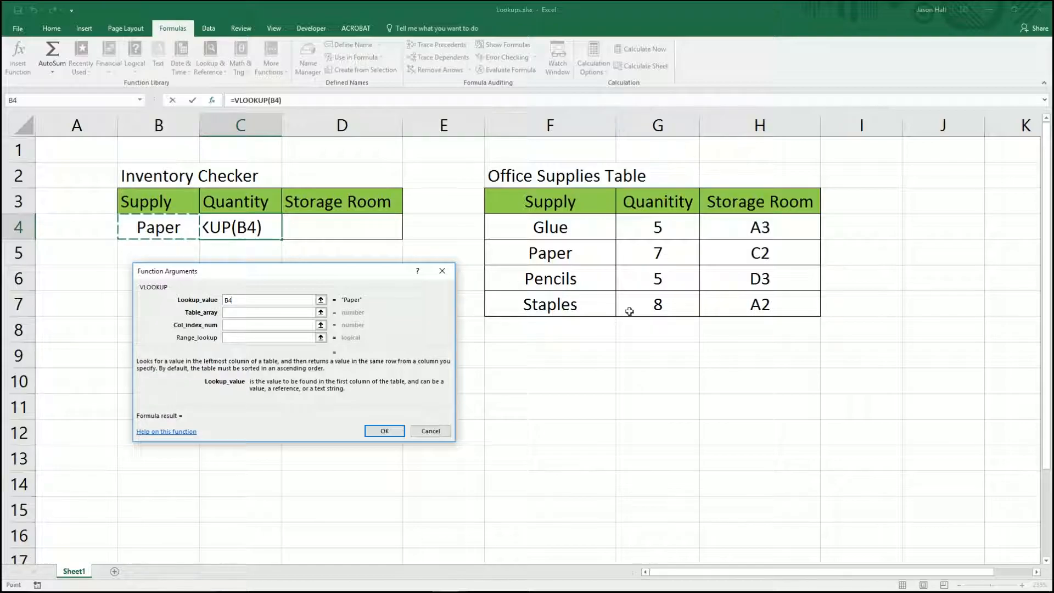
Step: Complete the Quantity VLOOKUP with table array F4:H7, column index number 2 and range lookup False
left_click(242, 313)
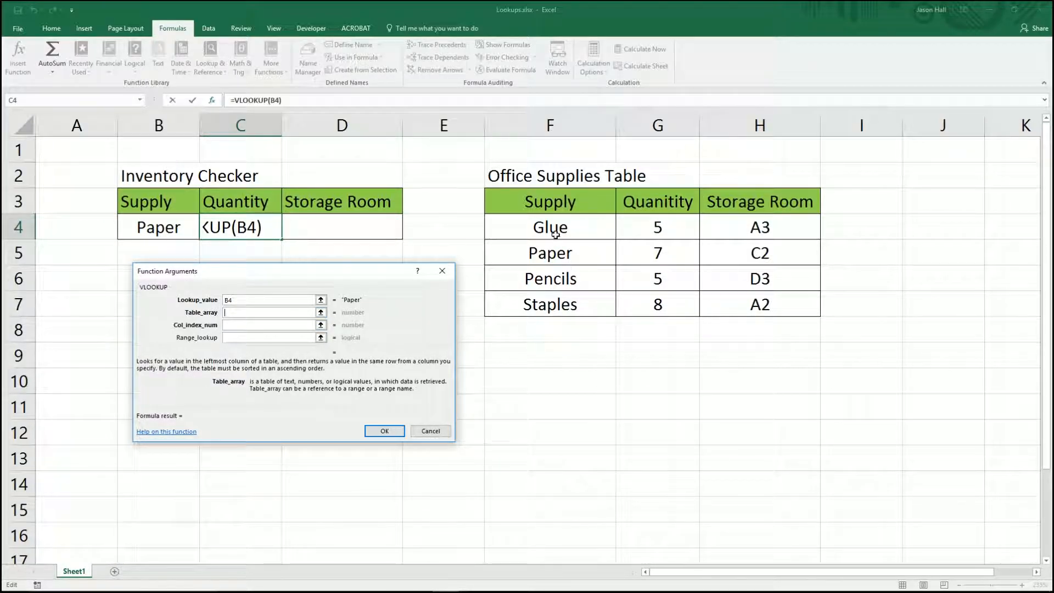
left_click_drag(552, 228, 726, 304)
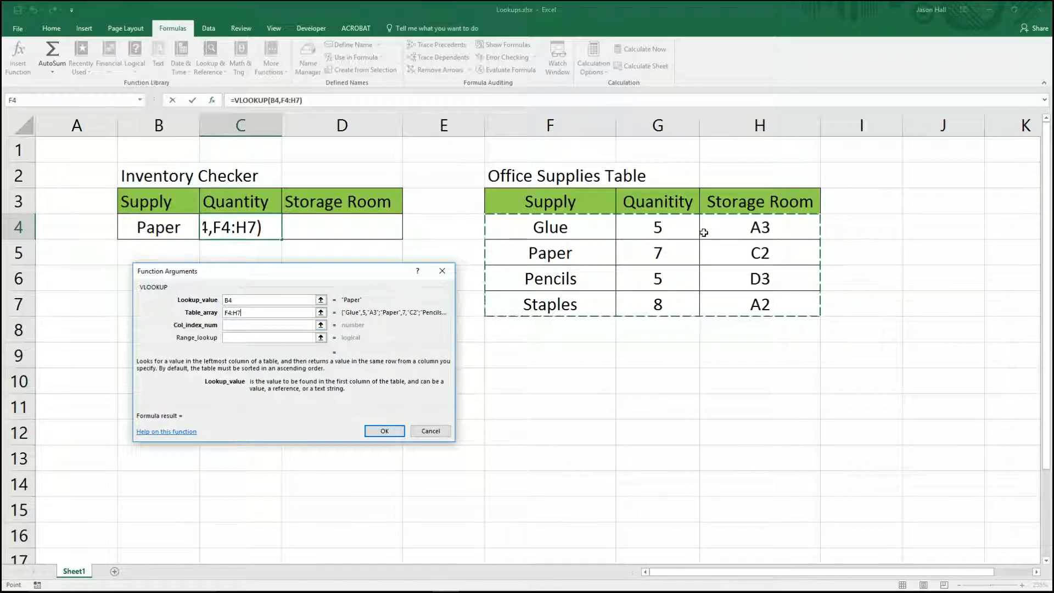
left_click(274, 325)
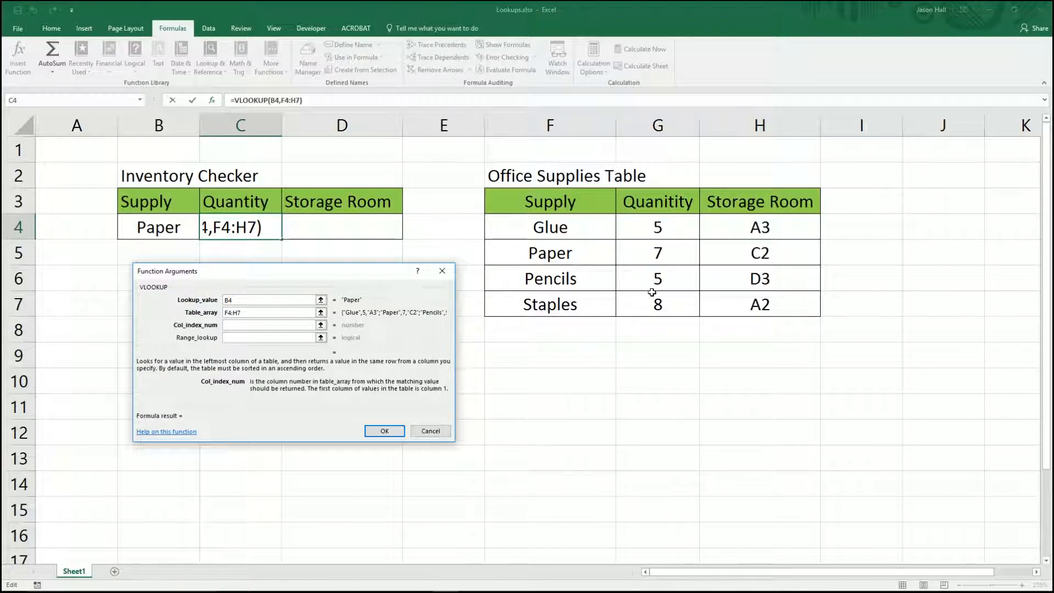
type("2")
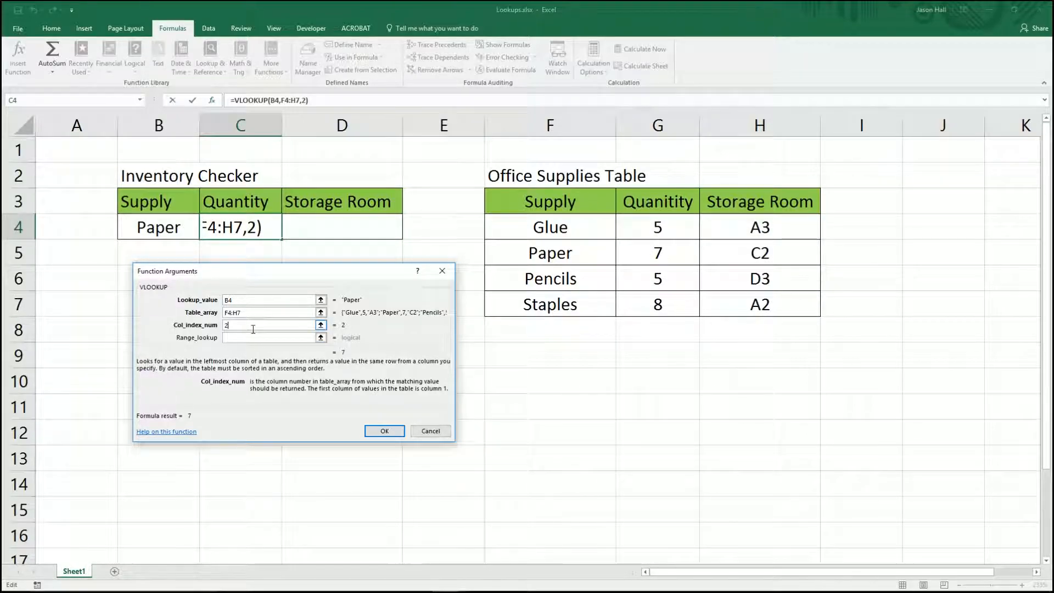
left_click(243, 338)
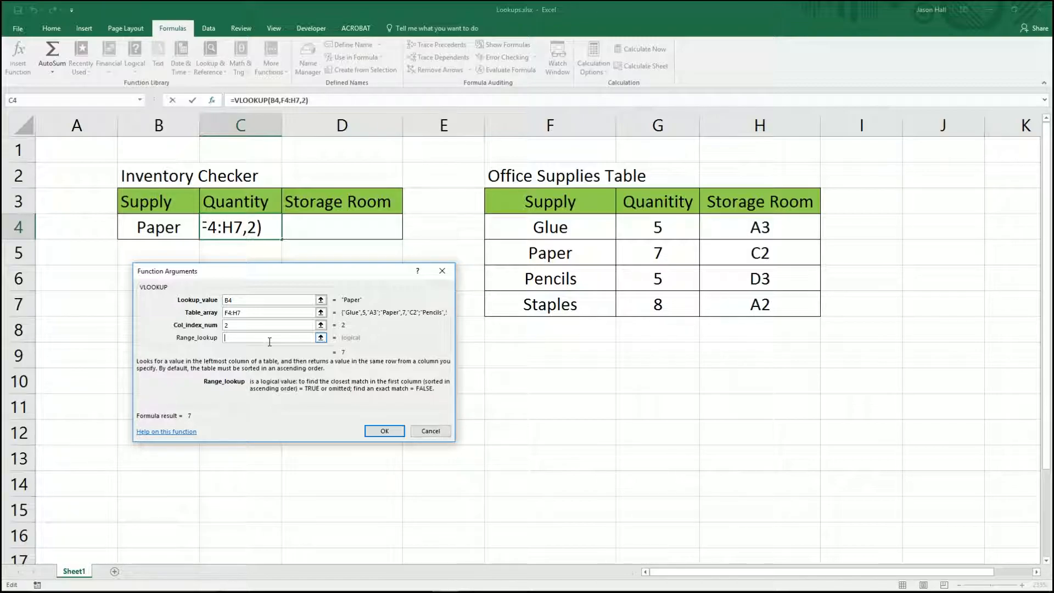
type("False")
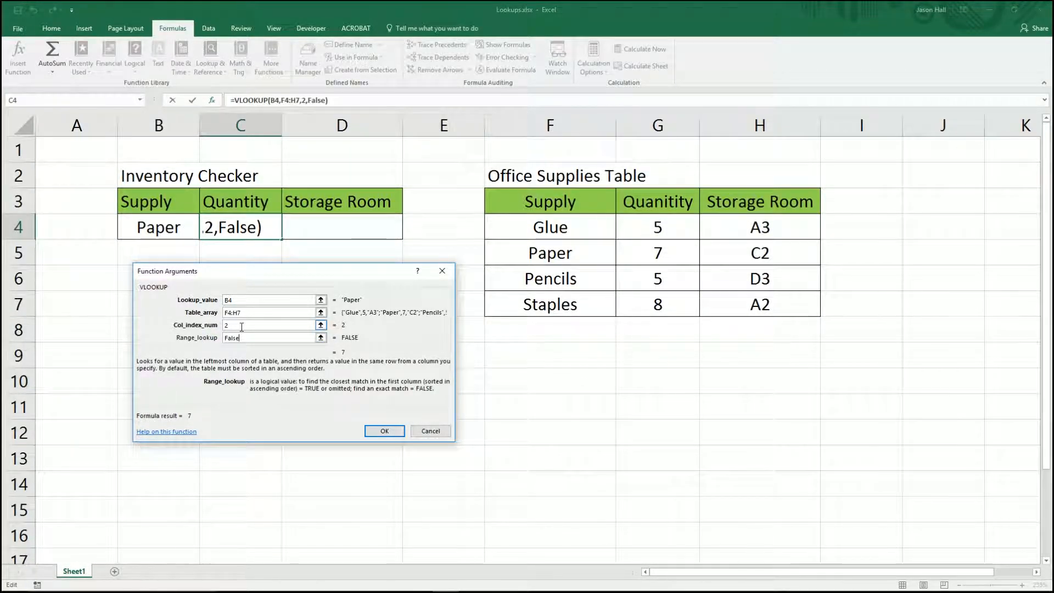
left_click(384, 432)
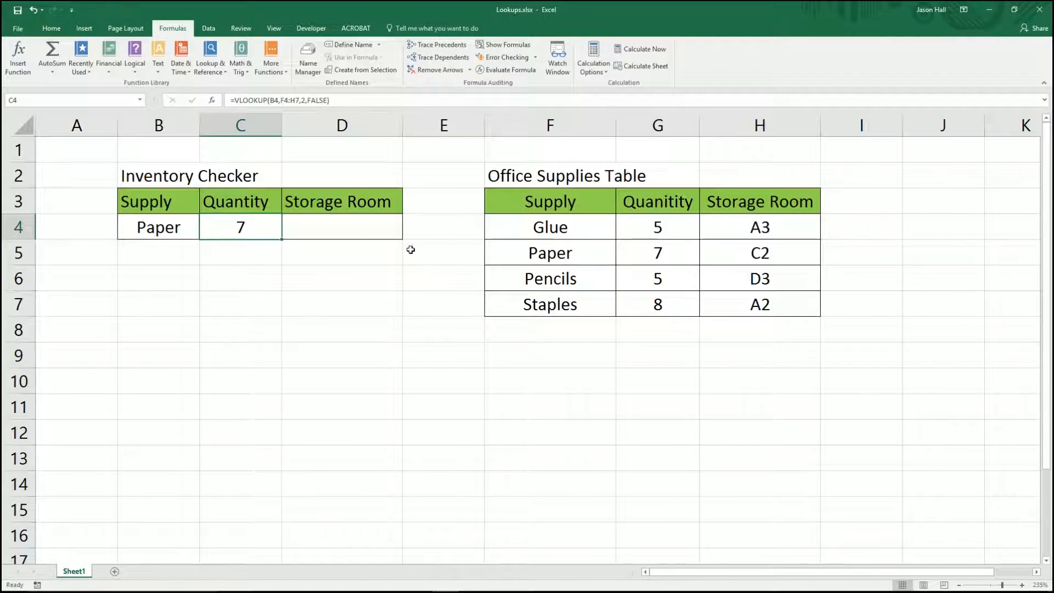
Step: Insert a VLOOKUP in the Storage Room cell D4 with lookup value B4, table array F4:H7, column index number 3 and range lookup False
left_click(348, 231)
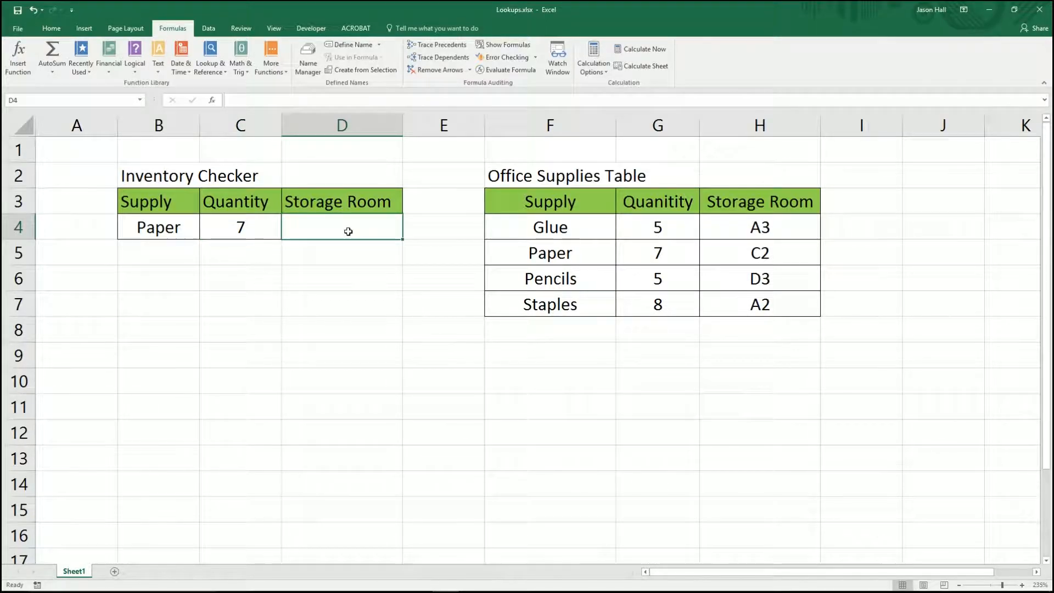
left_click(217, 70)
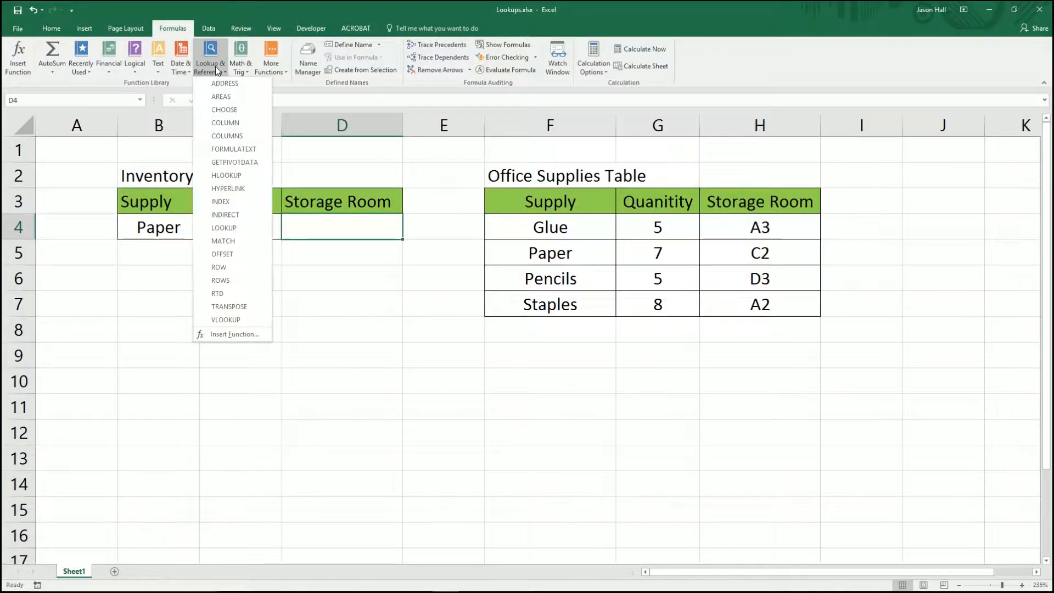
left_click(223, 315)
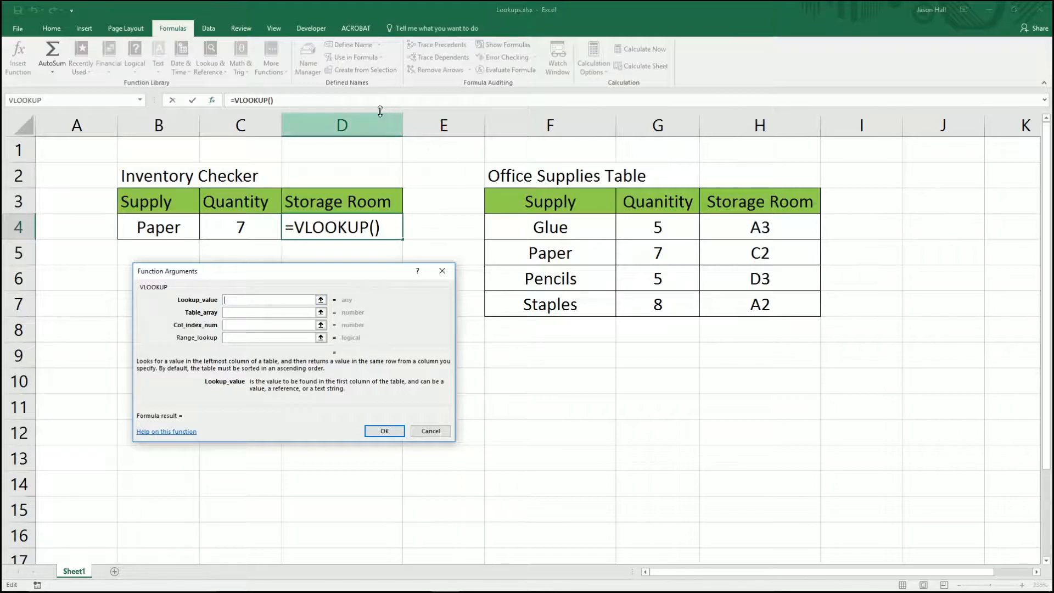
left_click(167, 227)
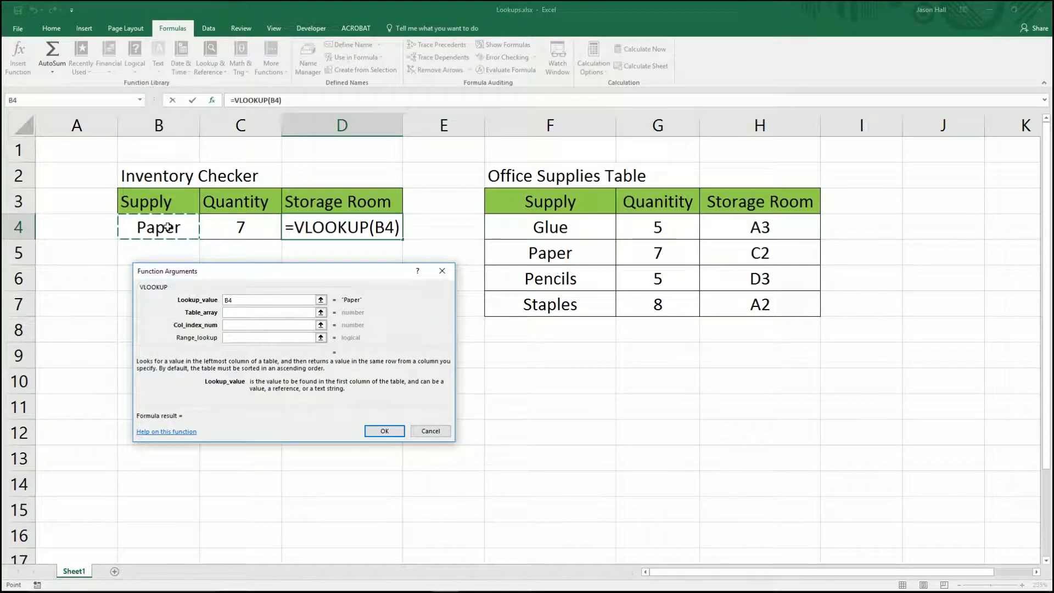
left_click(233, 312)
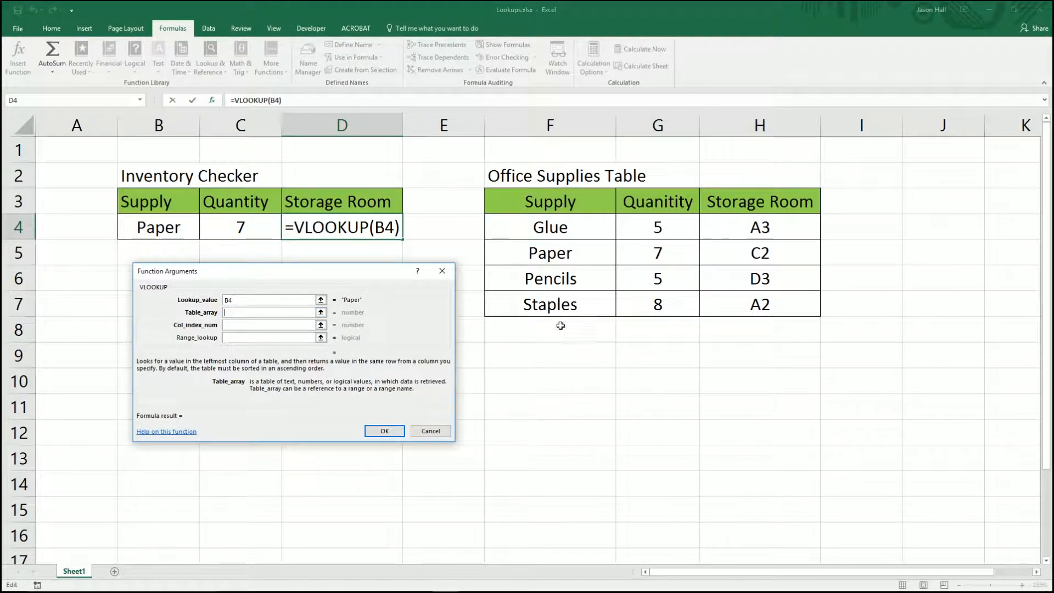
left_click_drag(542, 227, 737, 306)
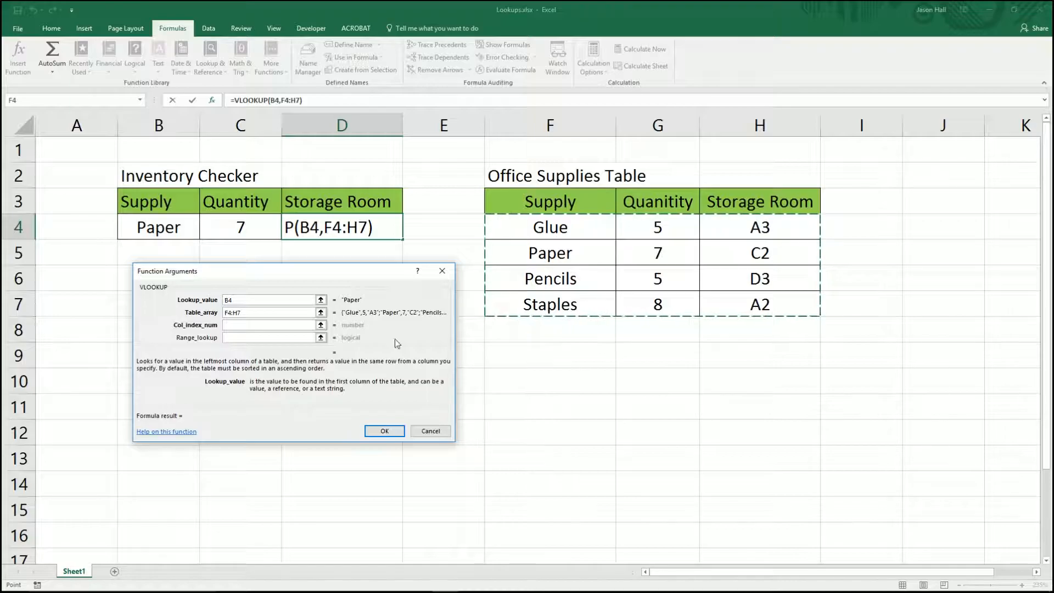
left_click(287, 325)
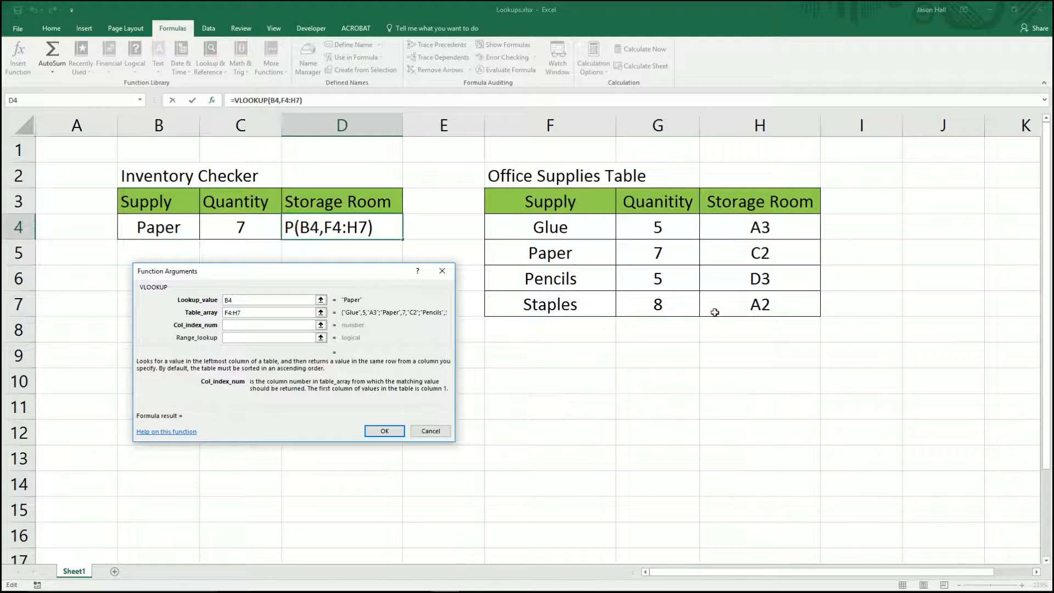
type("3")
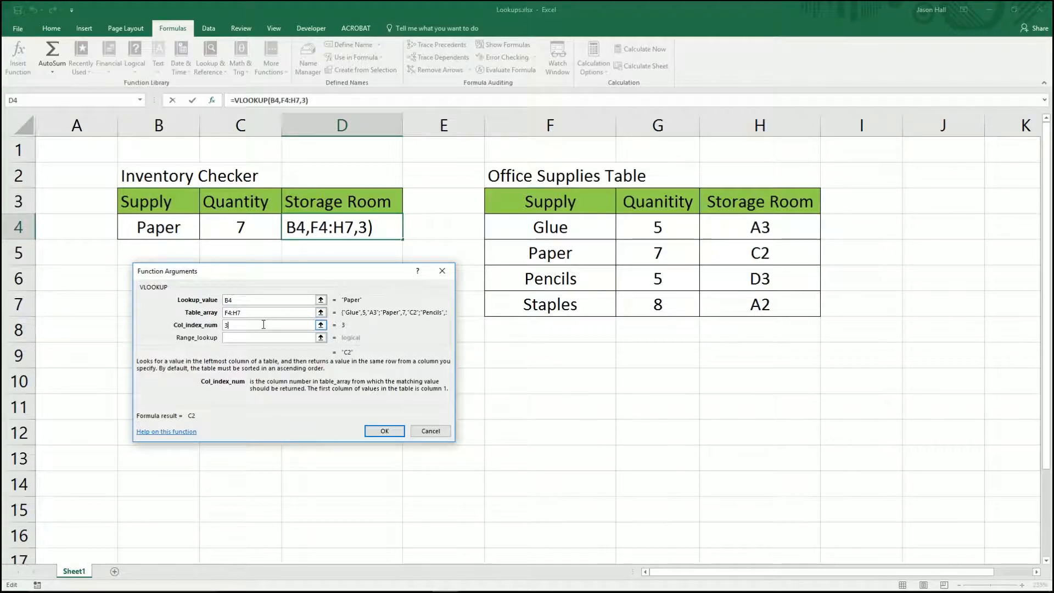
key("Tab")
type("False")
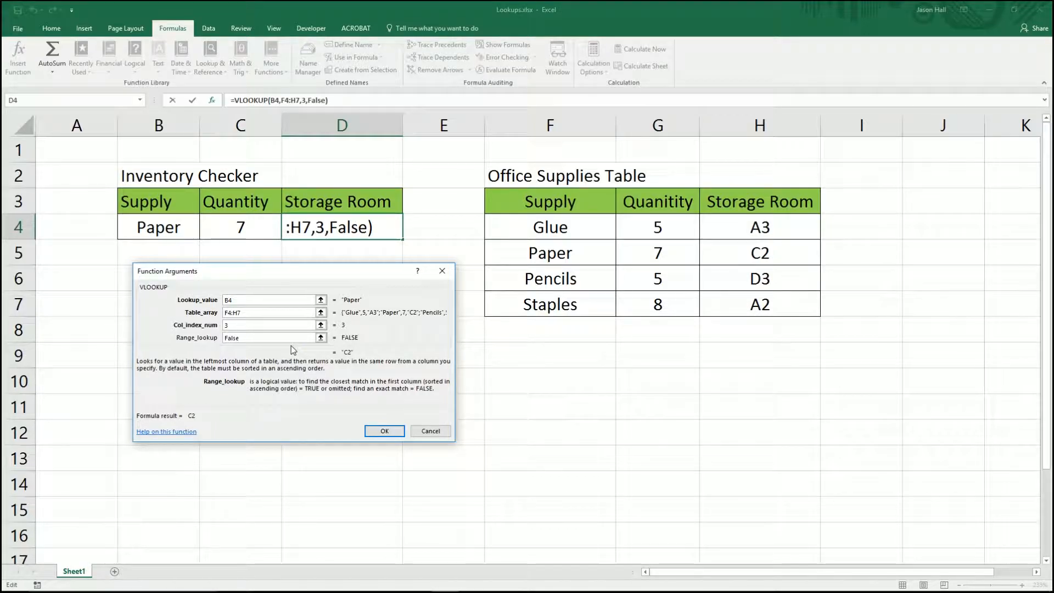
left_click(385, 432)
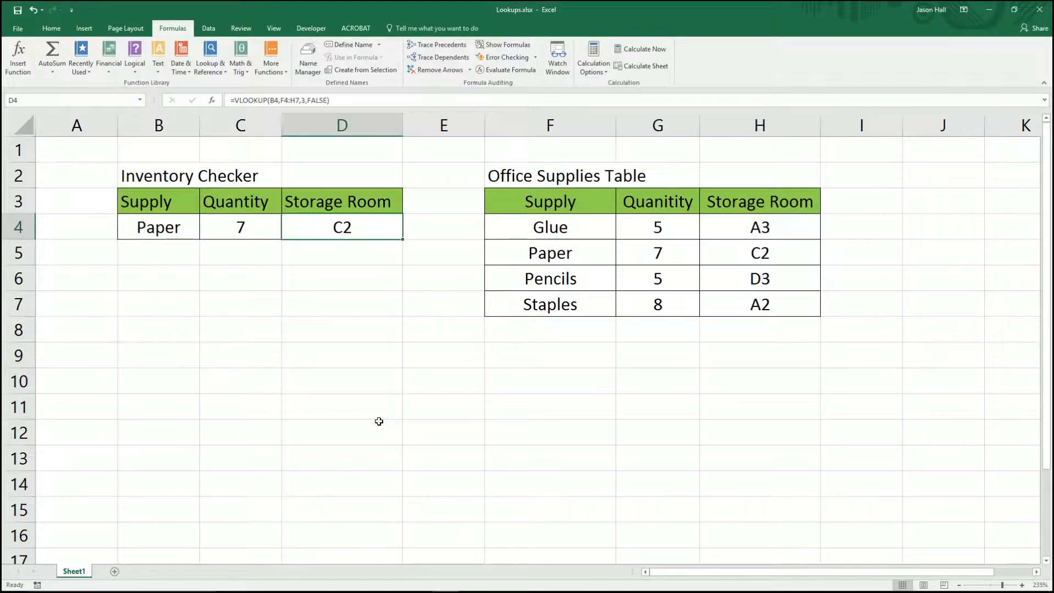
Step: Change the supply in the Inventory Checker's cell B4 to Pencils
left_click(159, 227)
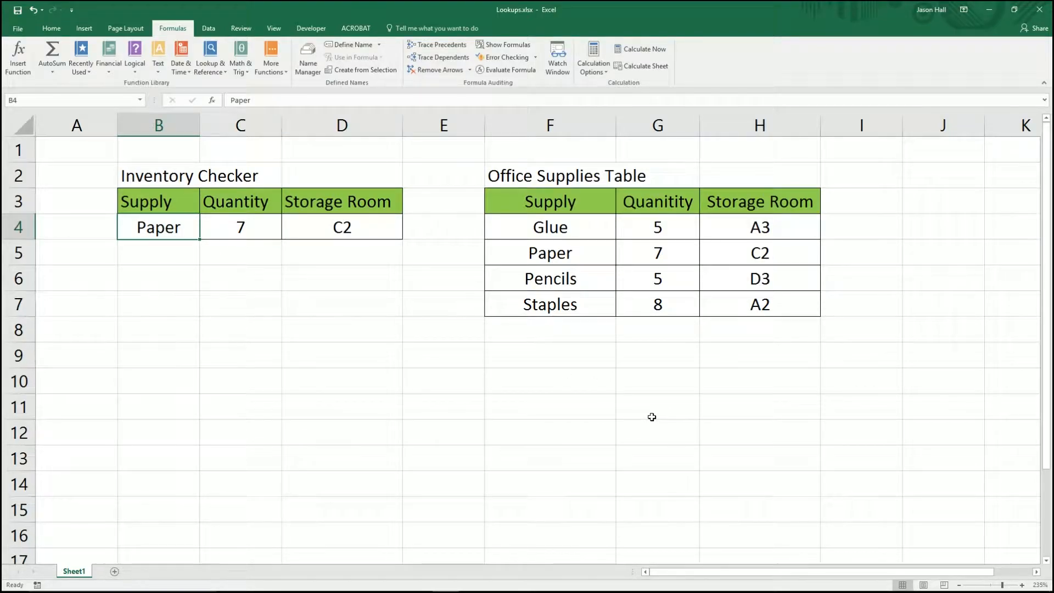
type("Pencils")
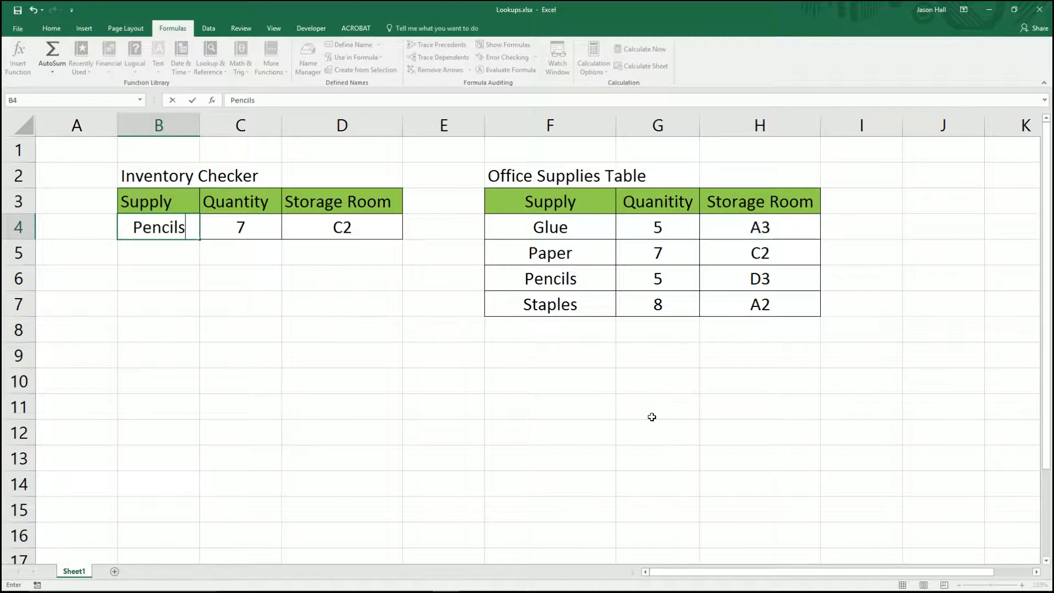
key("Return")
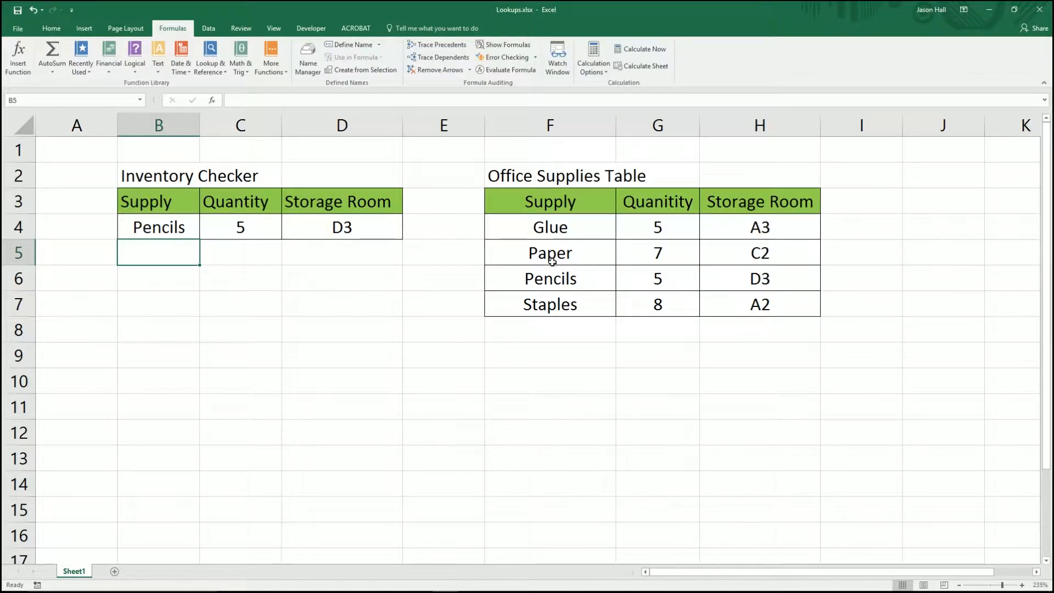
Step: Update the Pencils row in the Office Supplies Table to quantity 3 and storage room R2
left_click(645, 284)
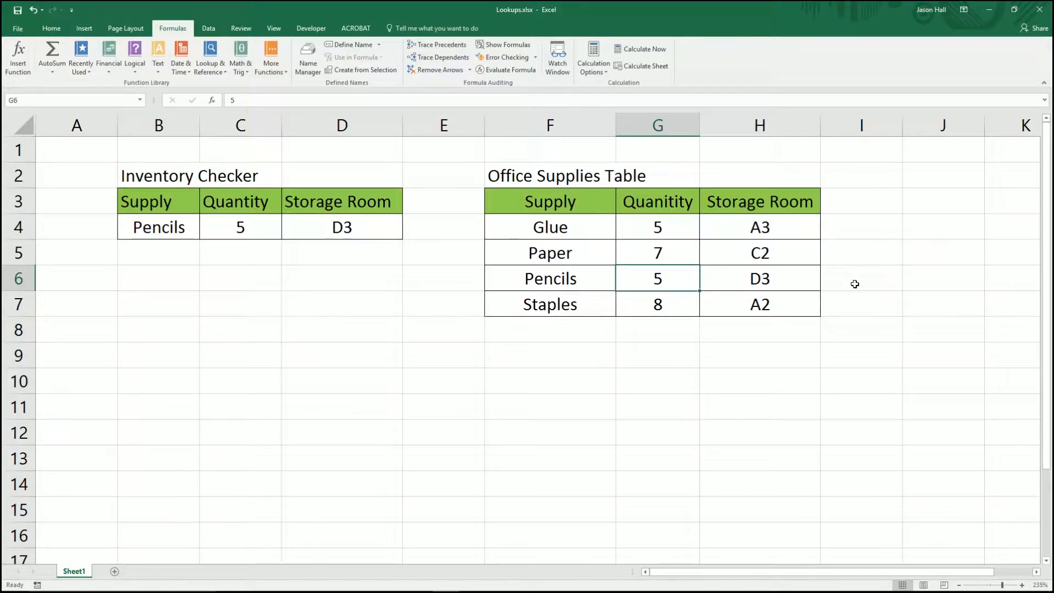
key("F2")
key("BackSpace")
type("3")
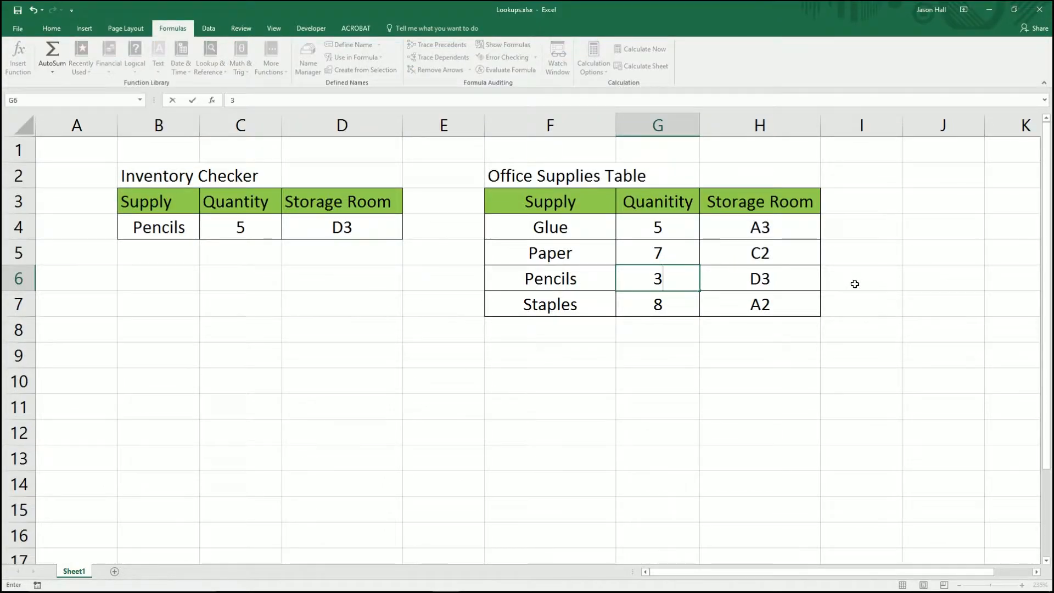
key("Return")
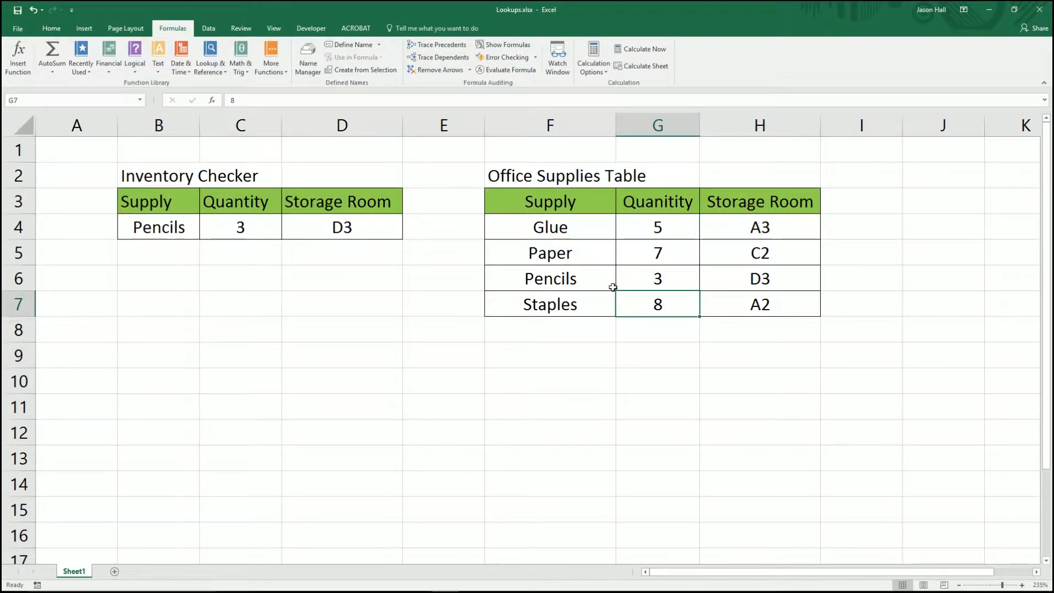
left_click(747, 280)
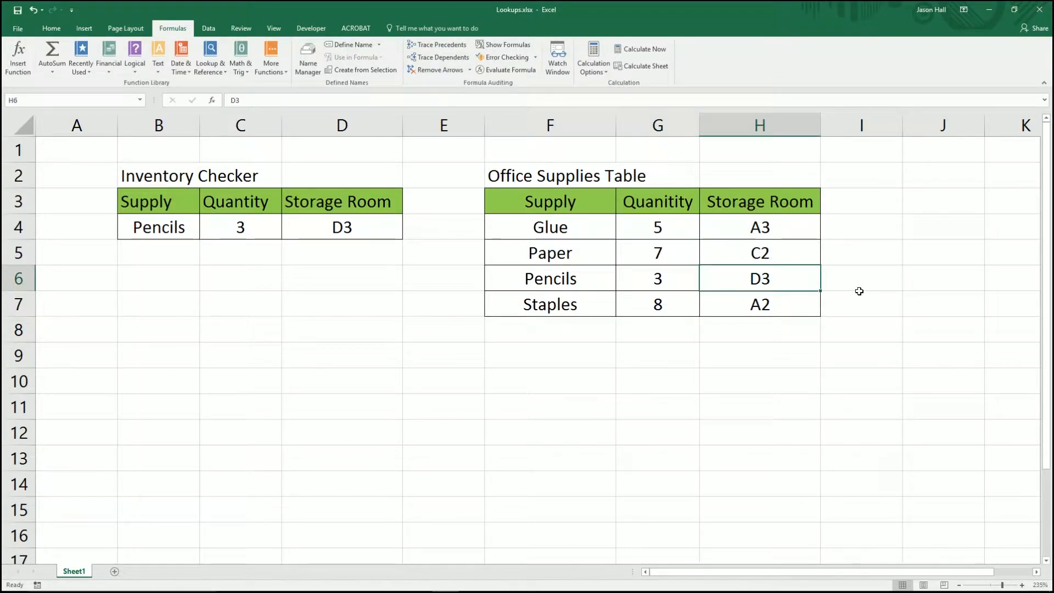
type("R2")
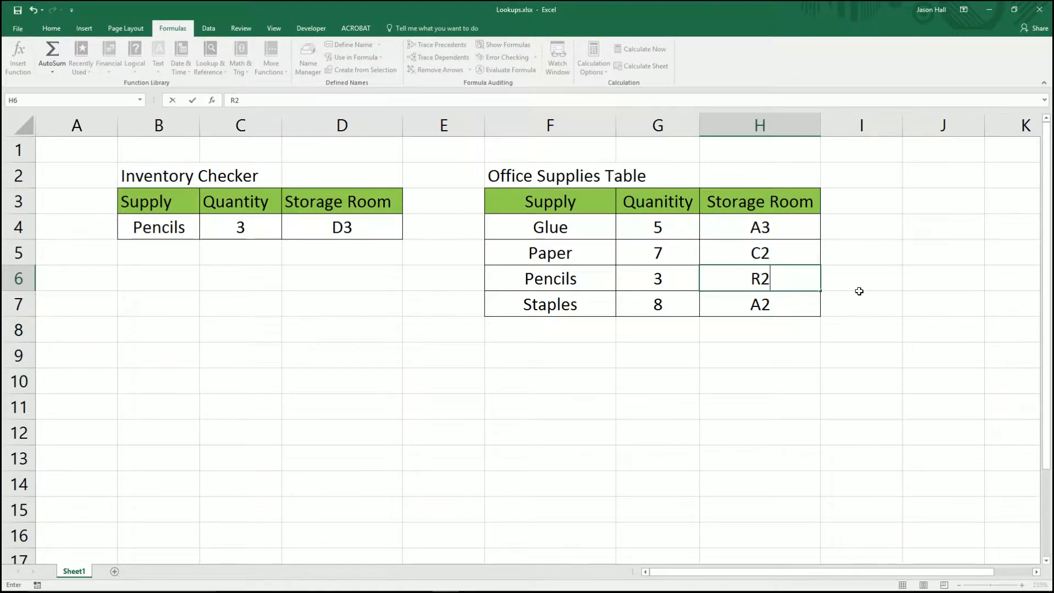
key("Return")
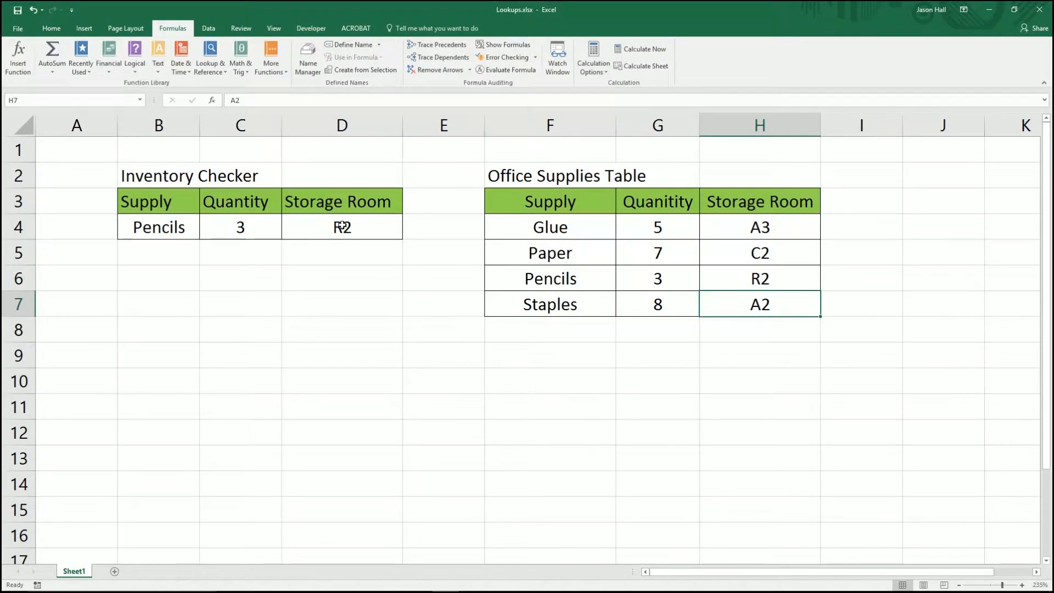